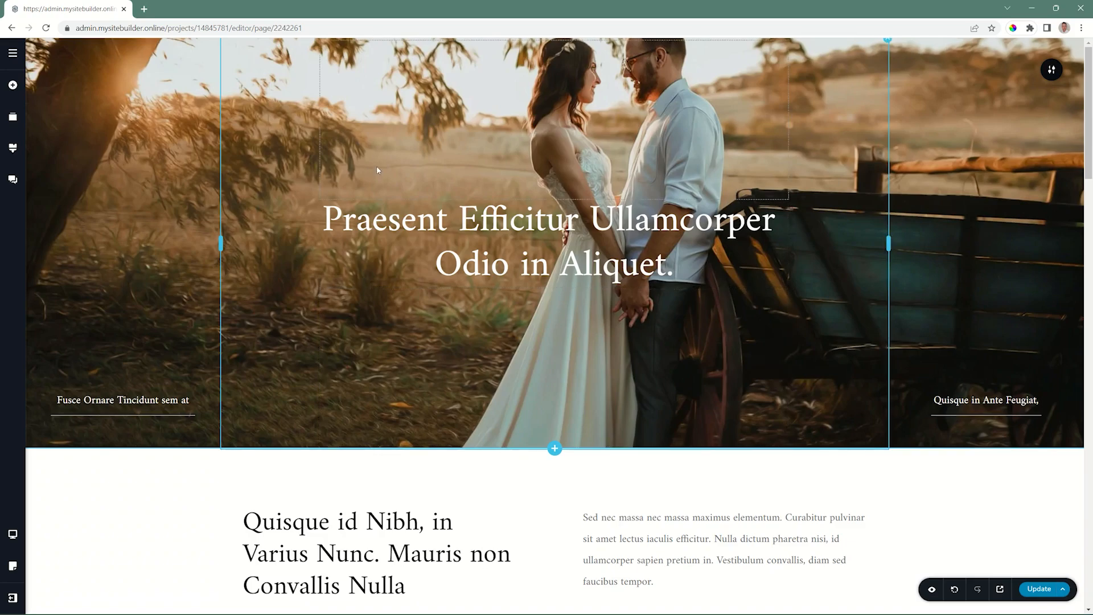
Step: Insert the light header block with the Company logo and inline menu, and move it above the hero block
click(555, 448)
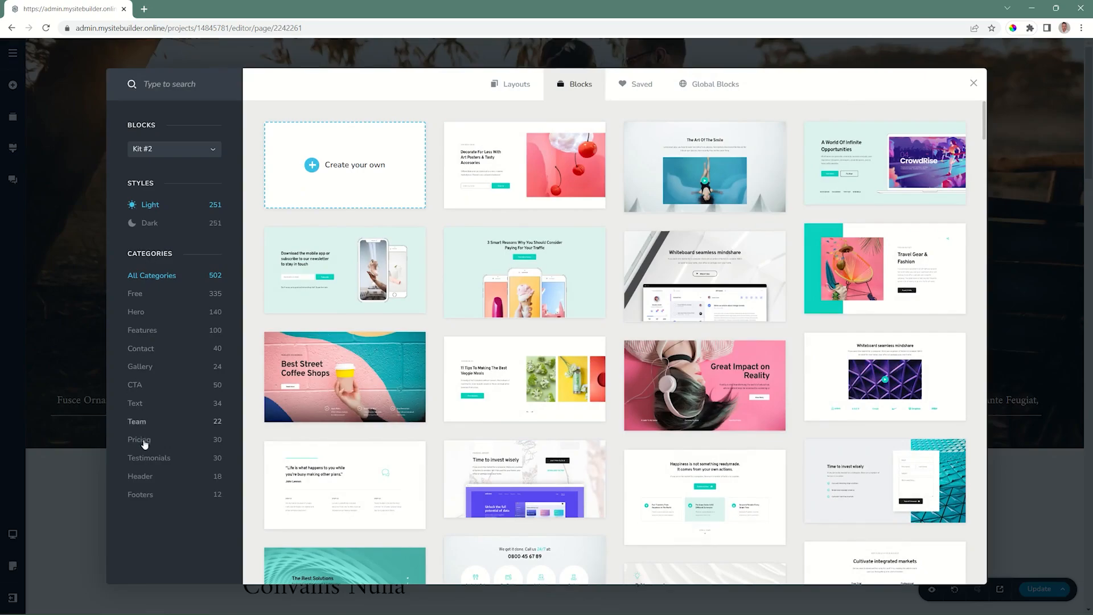
click(140, 481)
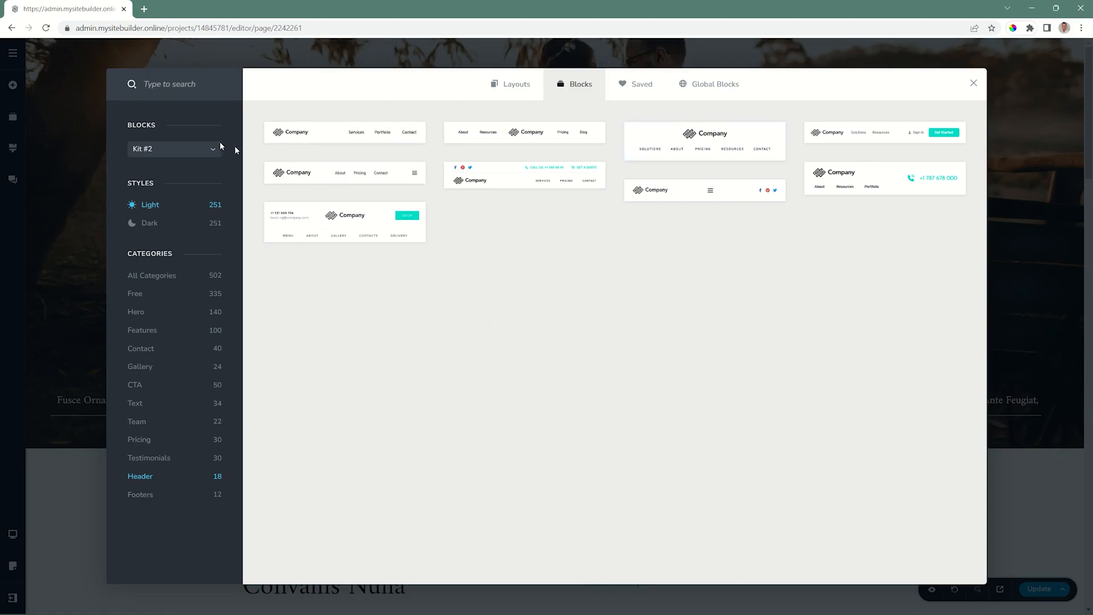
click(347, 138)
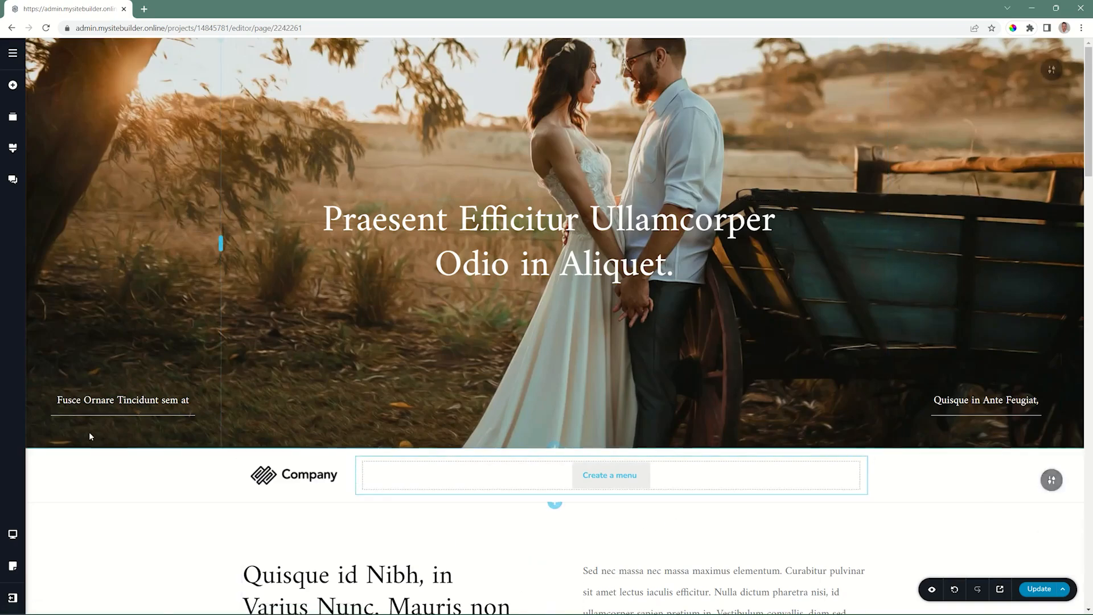
click(14, 118)
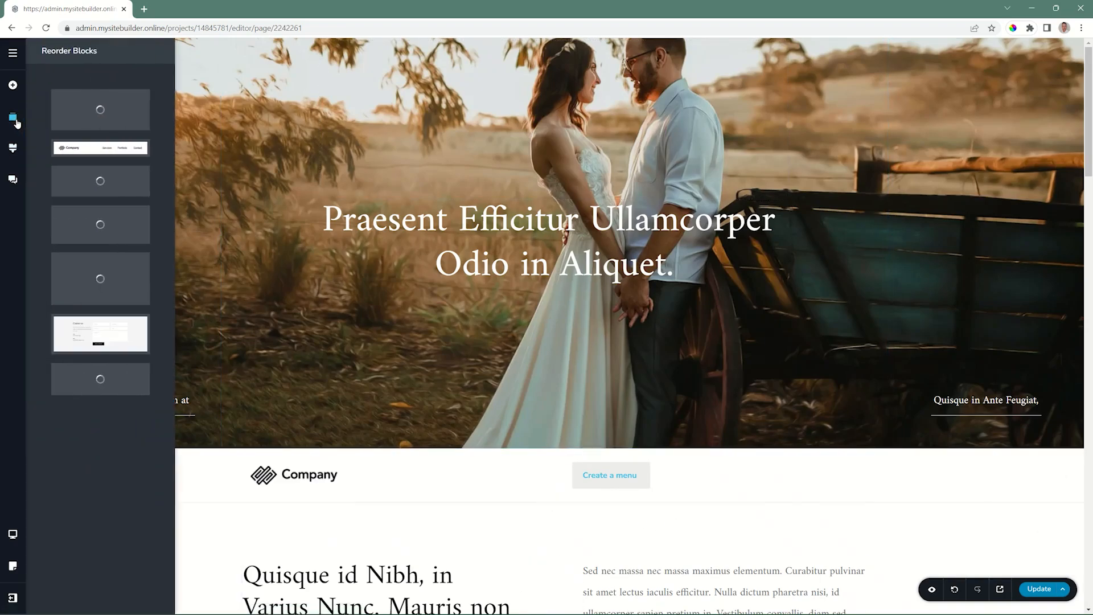
drag(67, 148, 68, 94)
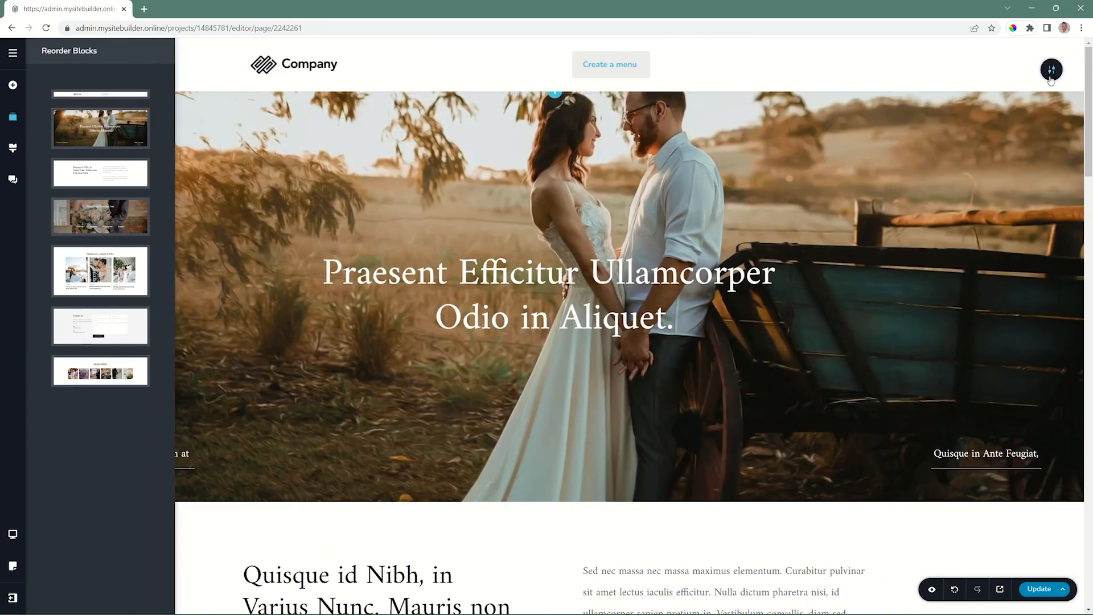
Step: Examine the header block's type setting and how the Sticky header behaves while the page scrolls
click(1051, 72)
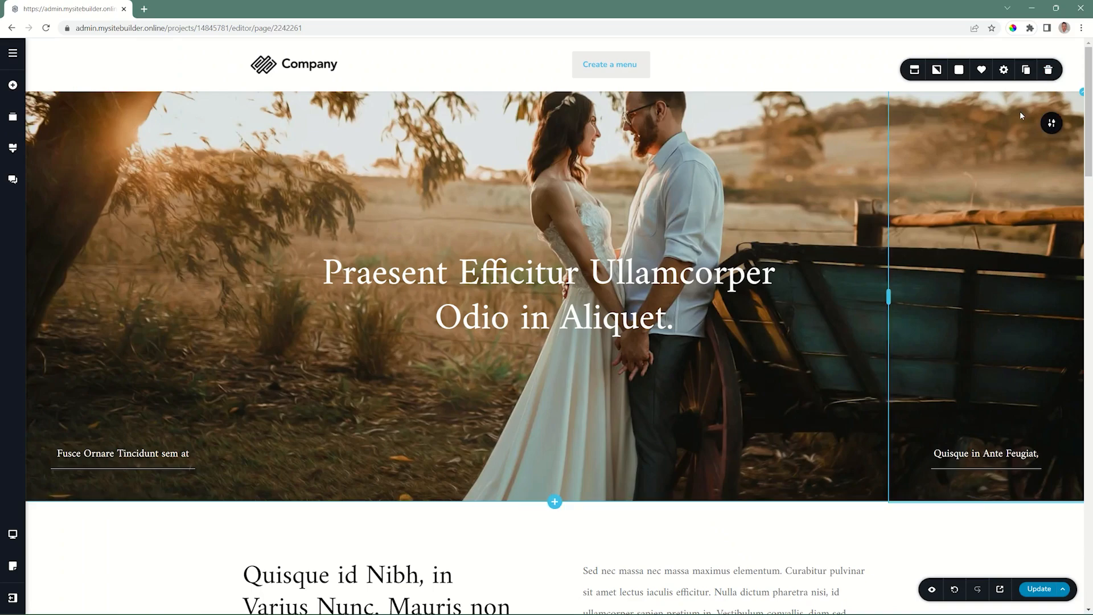
click(914, 70)
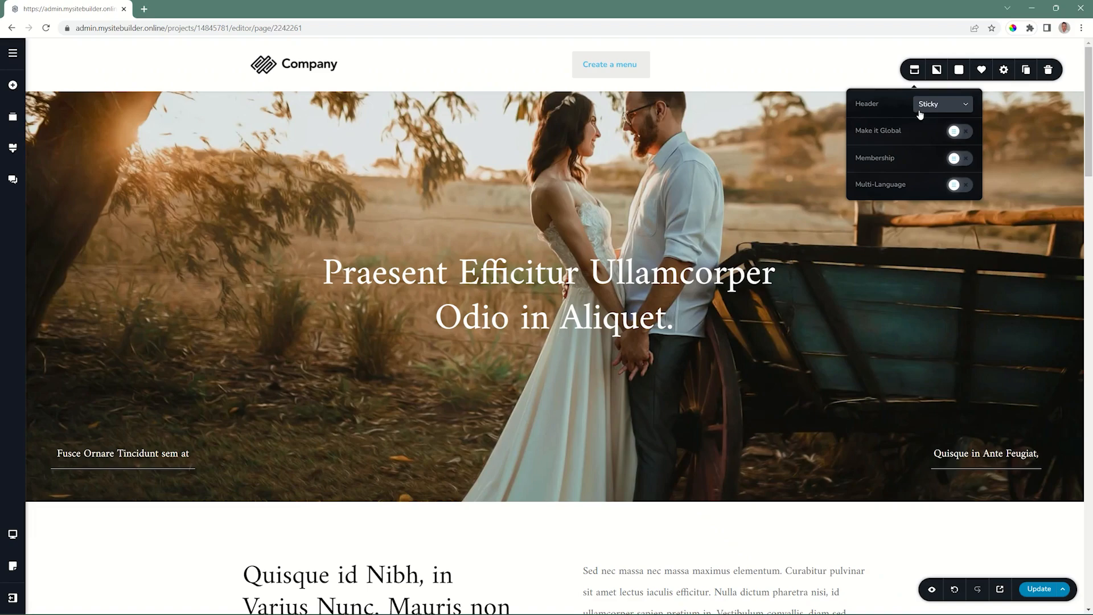
scroll(798, 138, down, 4)
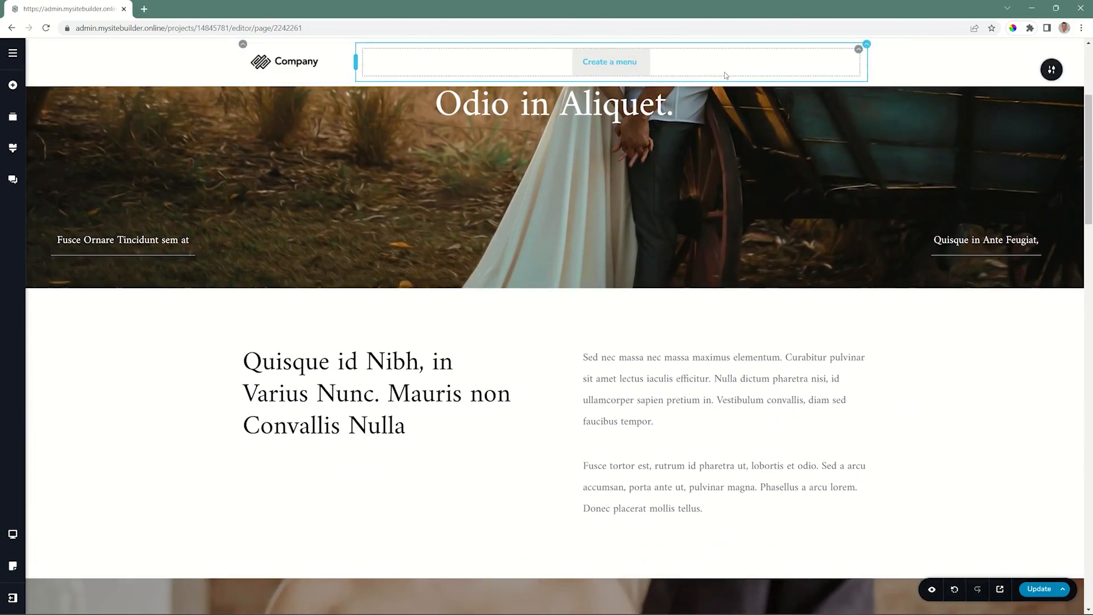
scroll(914, 114, down, 9)
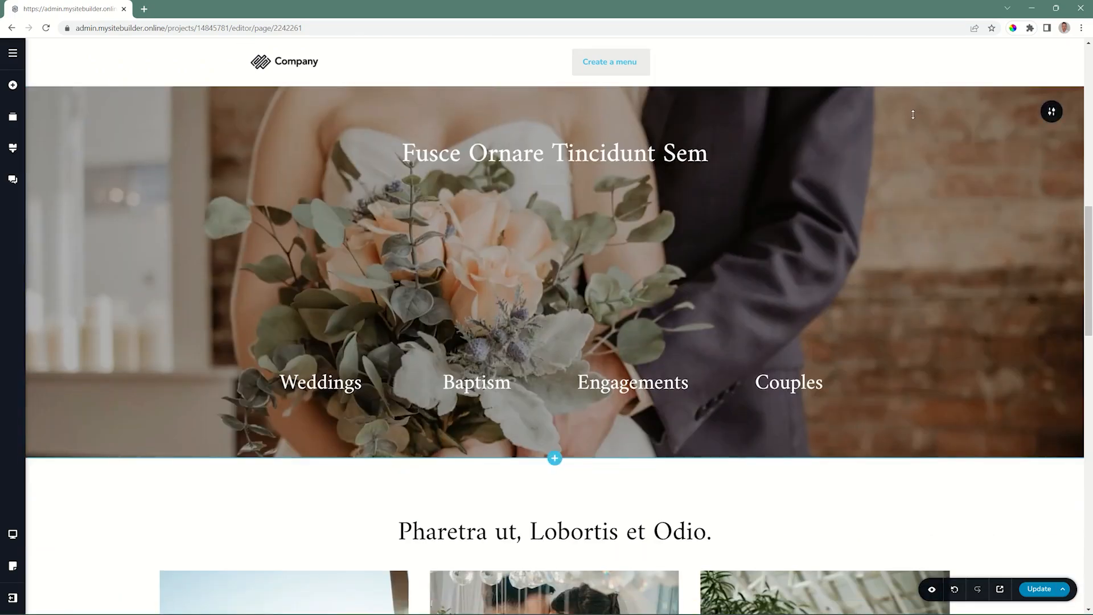
scroll(913, 114, up, 13)
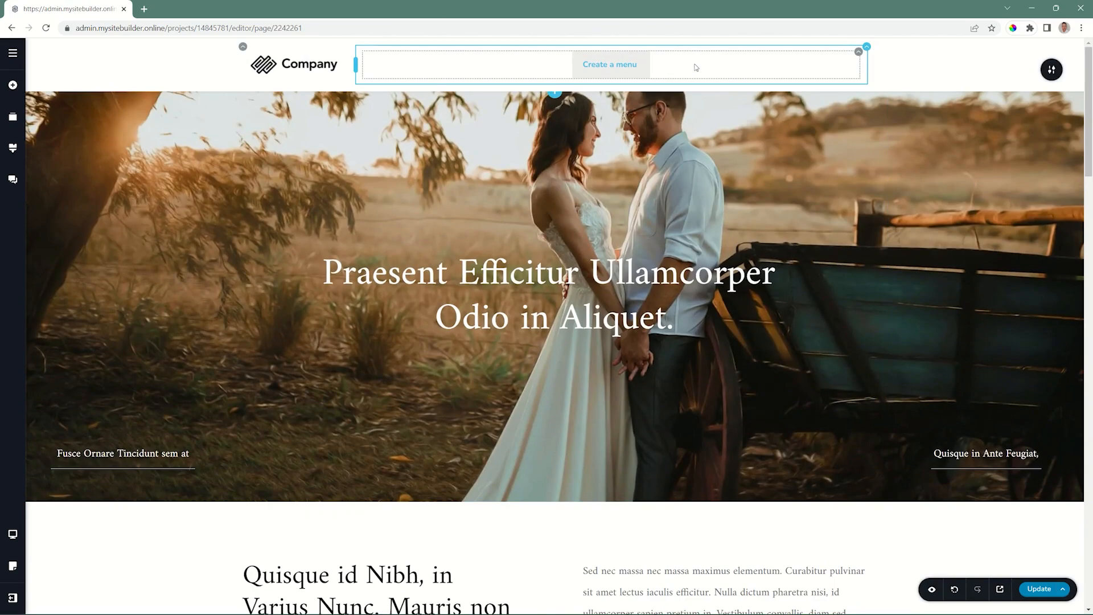
Step: Set the header type to Static and test it by scrolling through the page
click(1051, 70)
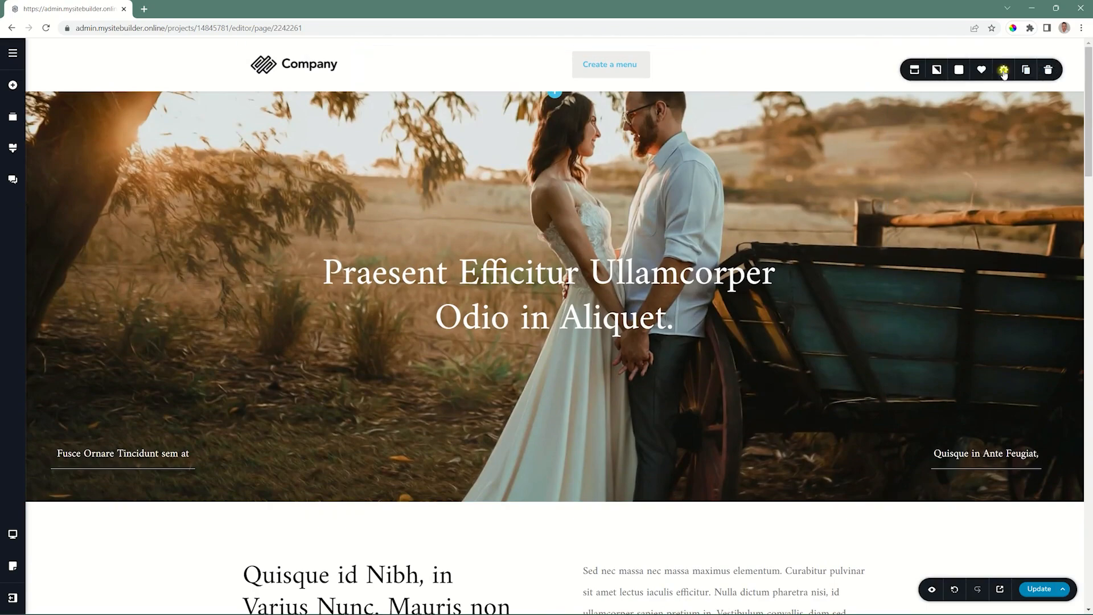
click(914, 70)
click(942, 105)
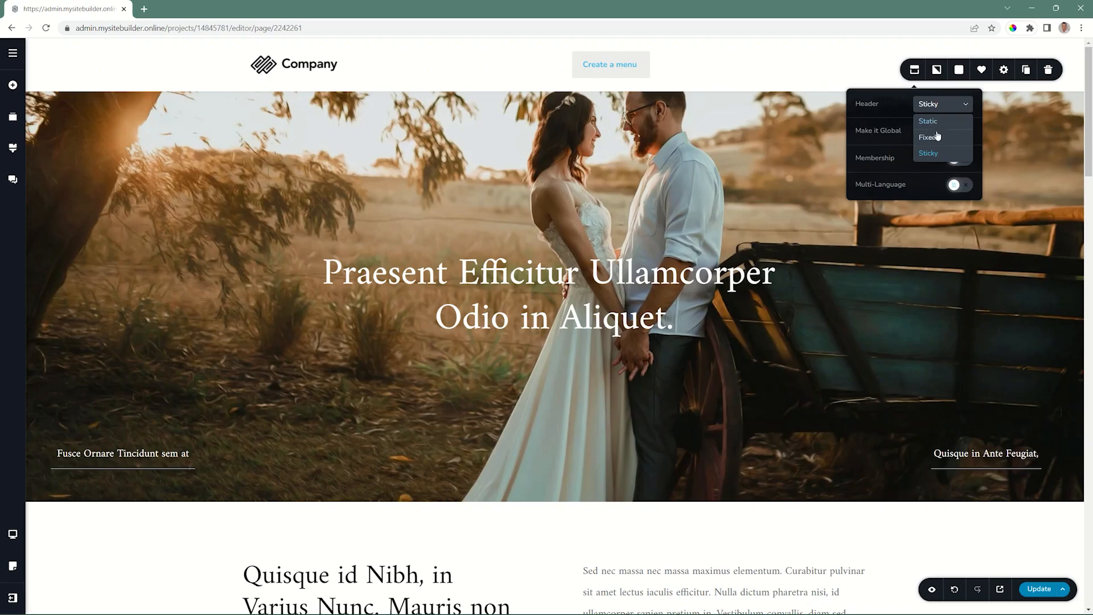
click(862, 117)
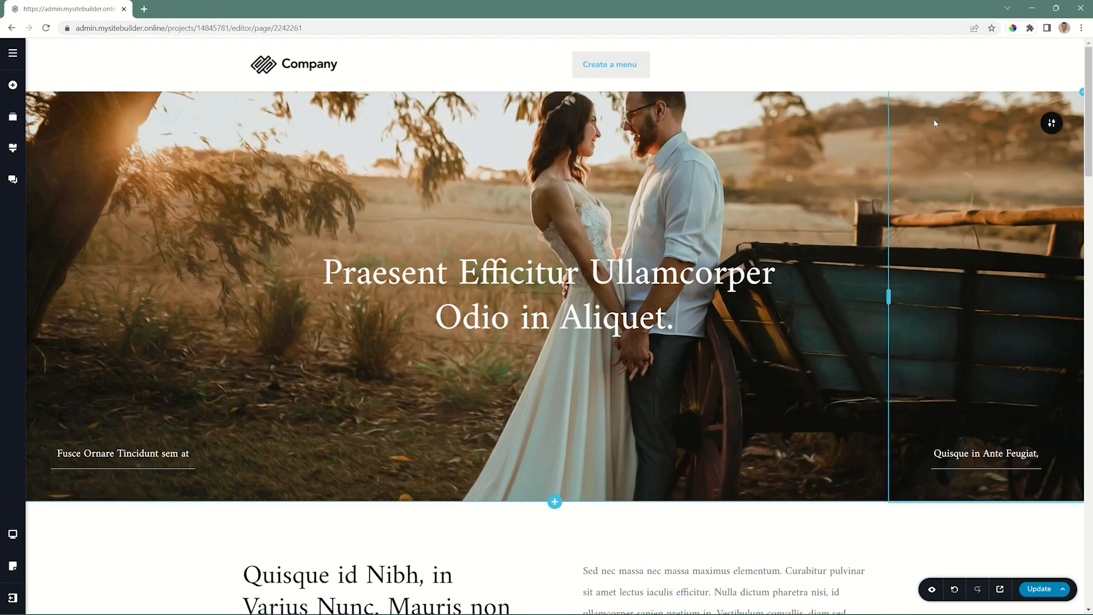
scroll(861, 117, down, 10)
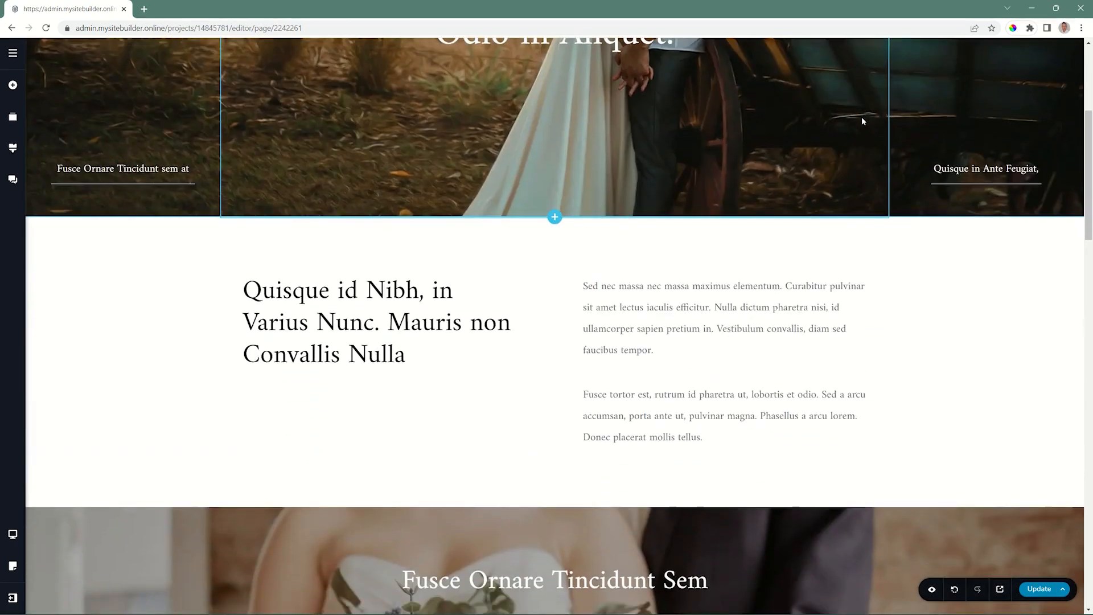
scroll(862, 117, up, 10)
Step: Set the header type to Fixed and test it by scrolling through the page
click(1050, 69)
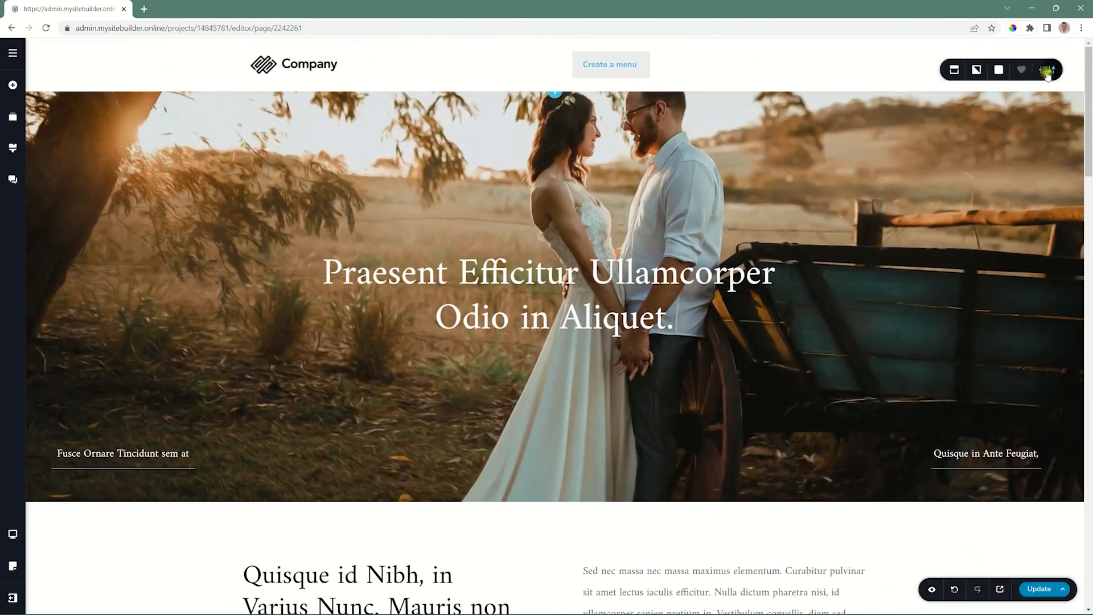
click(914, 70)
click(930, 104)
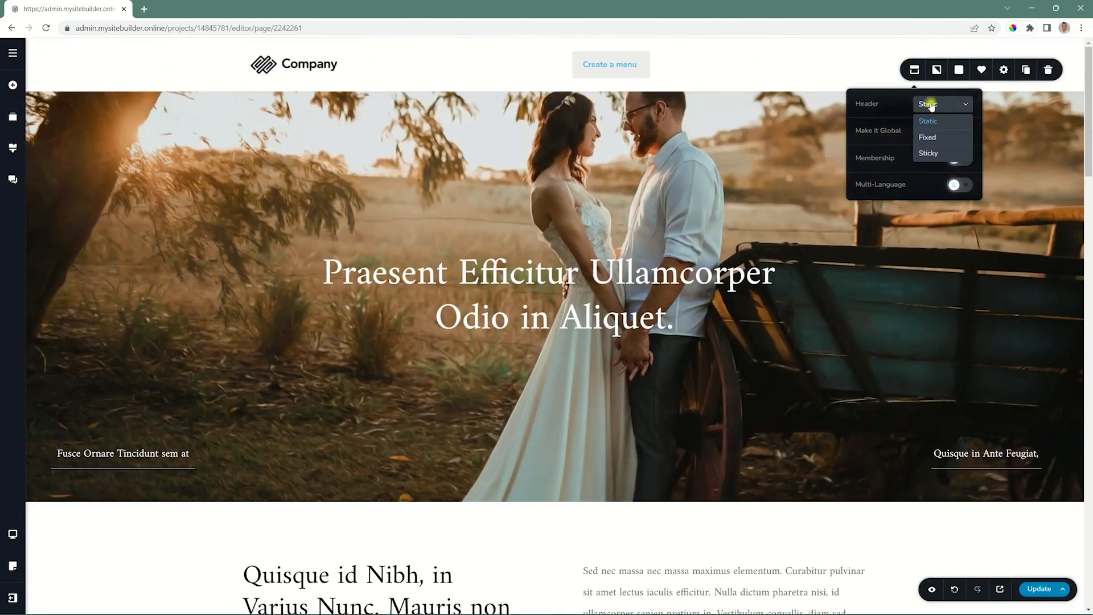
click(933, 141)
scroll(932, 140, down, 15)
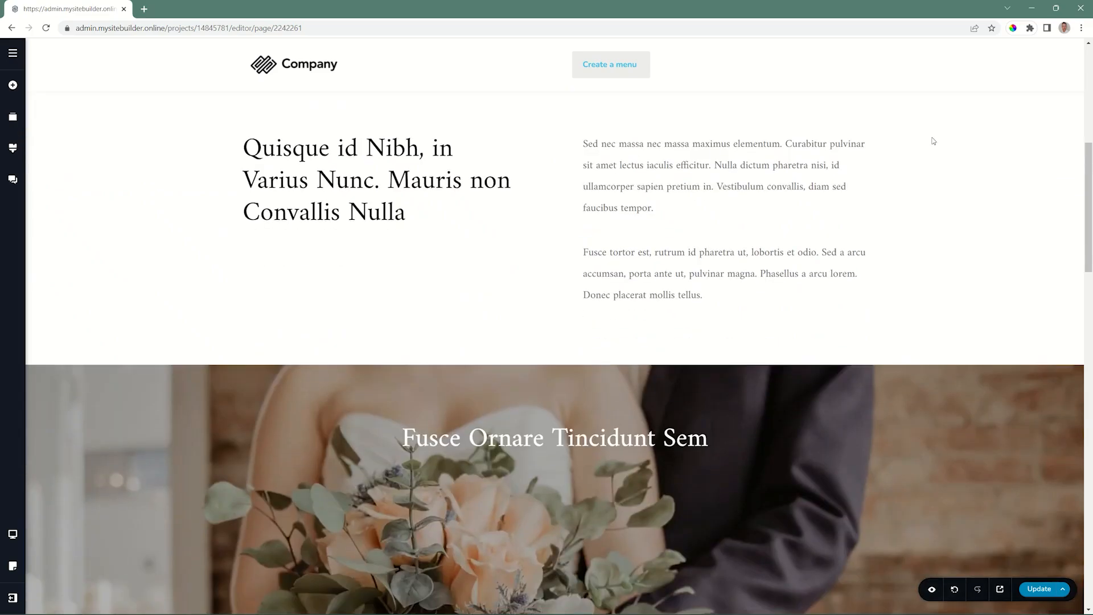
scroll(931, 135, up, 15)
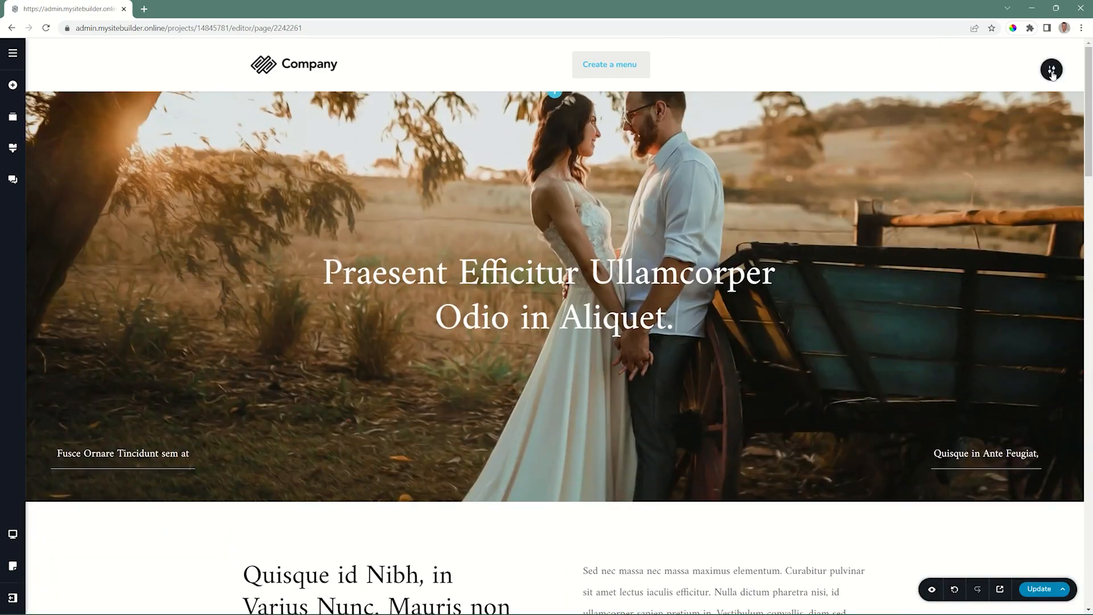
Step: Change the header type back to Static
click(1052, 72)
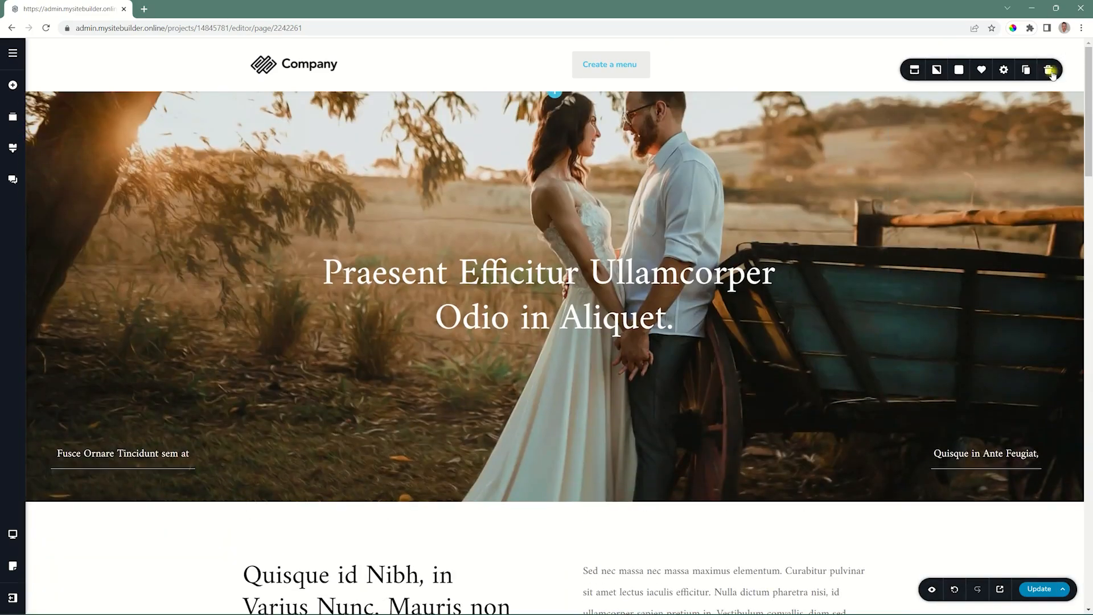
click(914, 70)
click(945, 104)
click(942, 122)
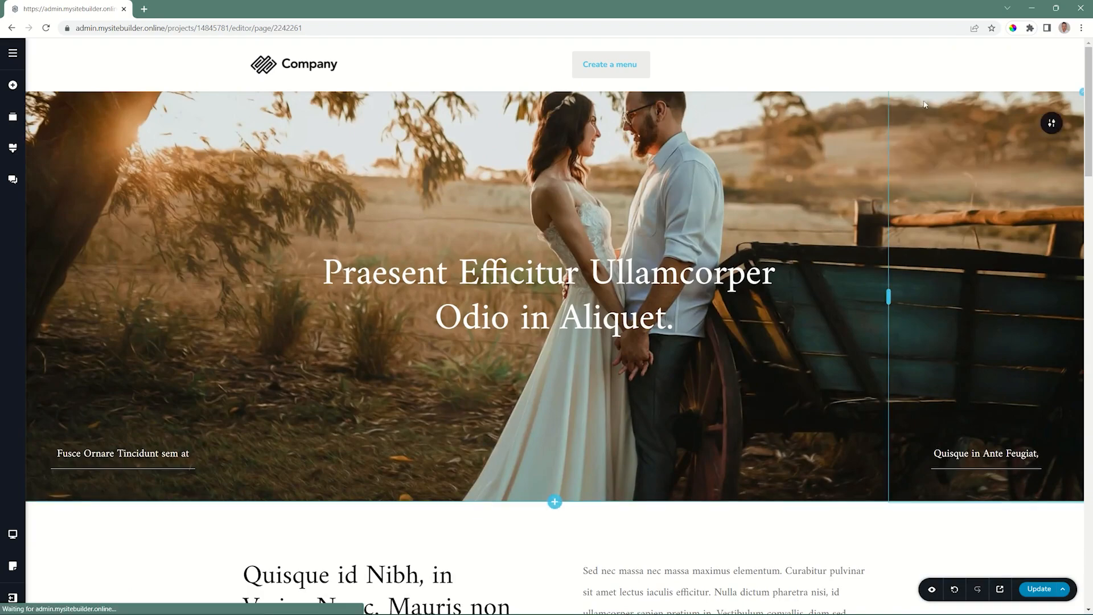
Step: Make the header block global with an Include display condition set to All, and save the condition
click(1042, 73)
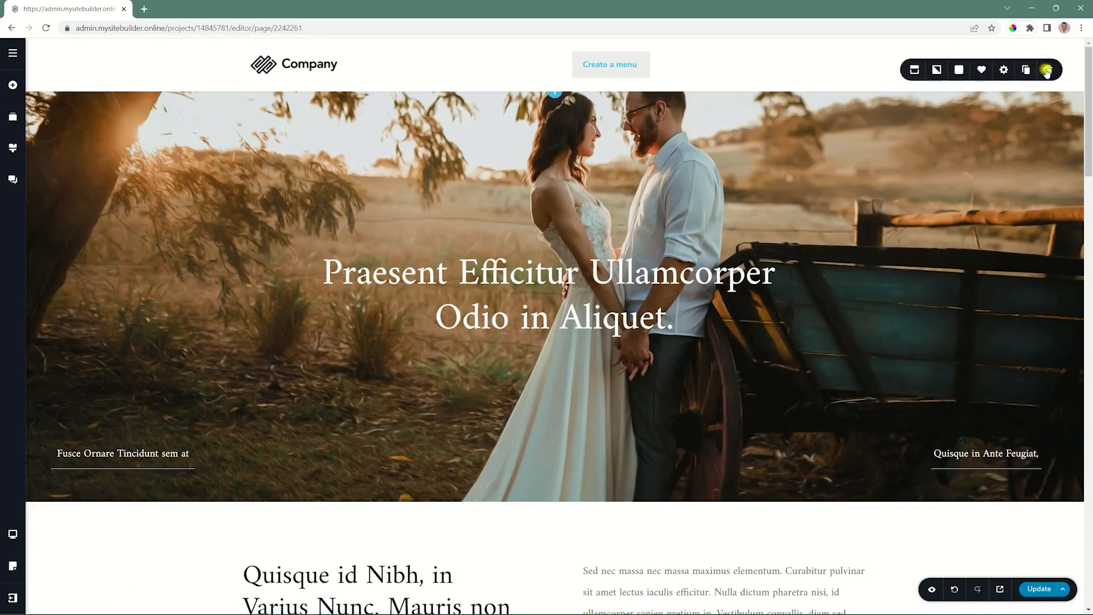
click(915, 70)
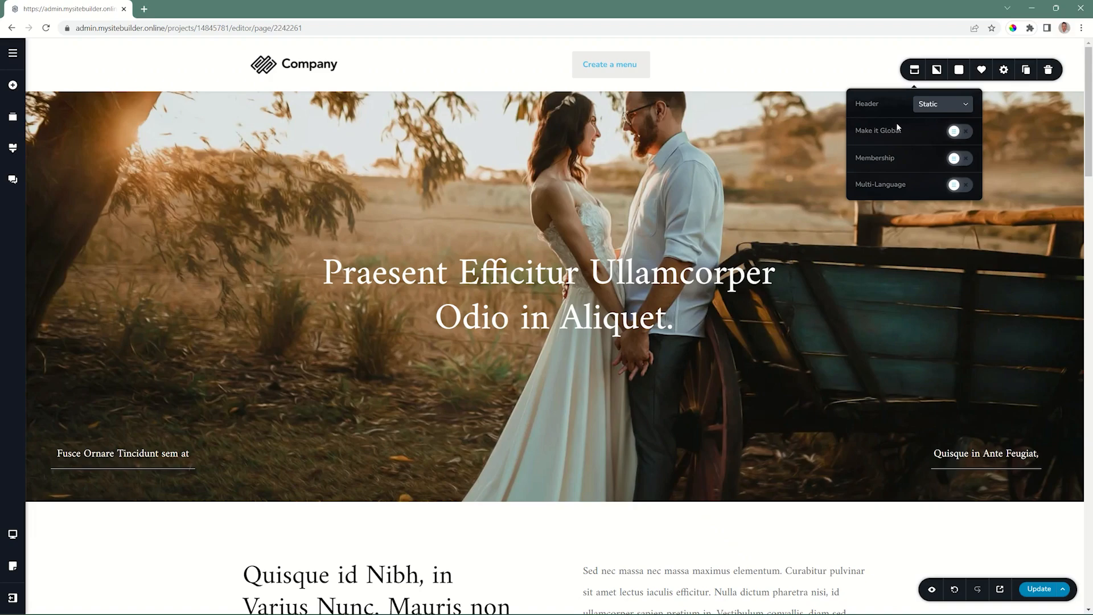
click(958, 131)
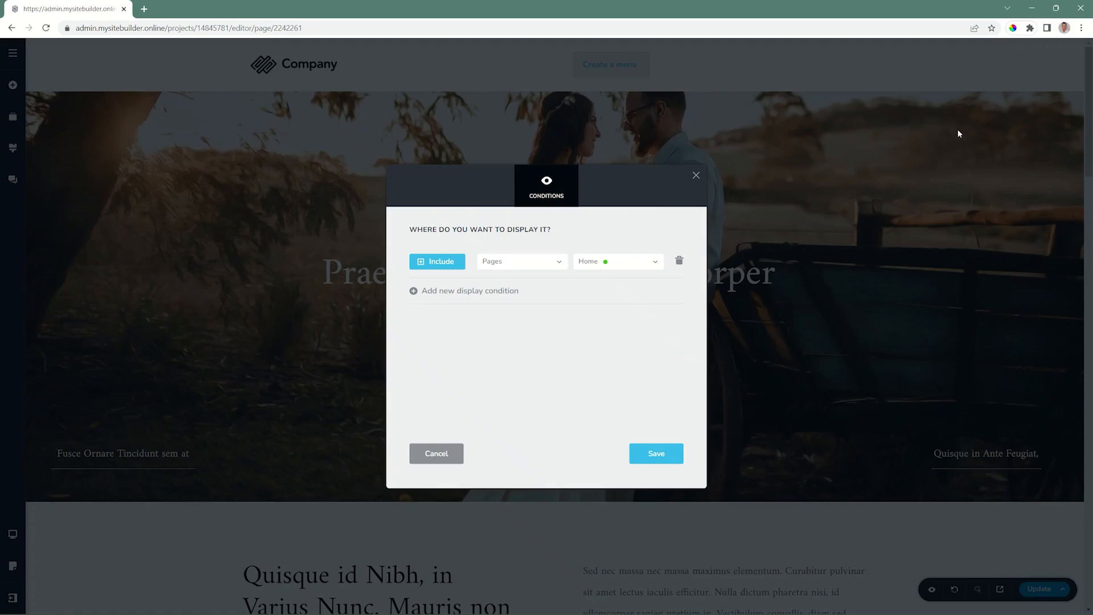
click(553, 269)
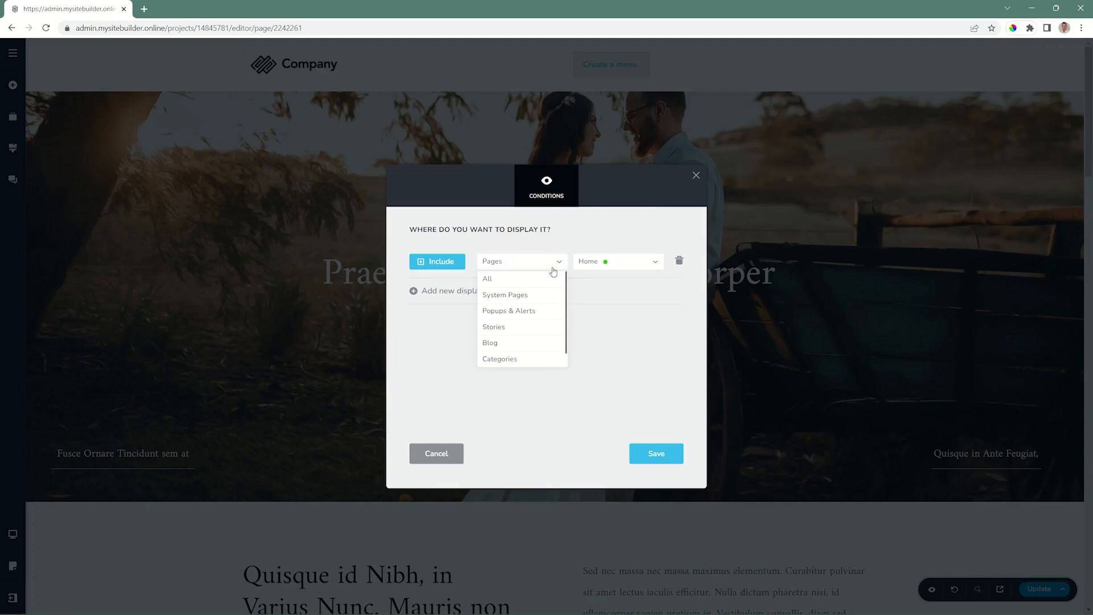
click(490, 281)
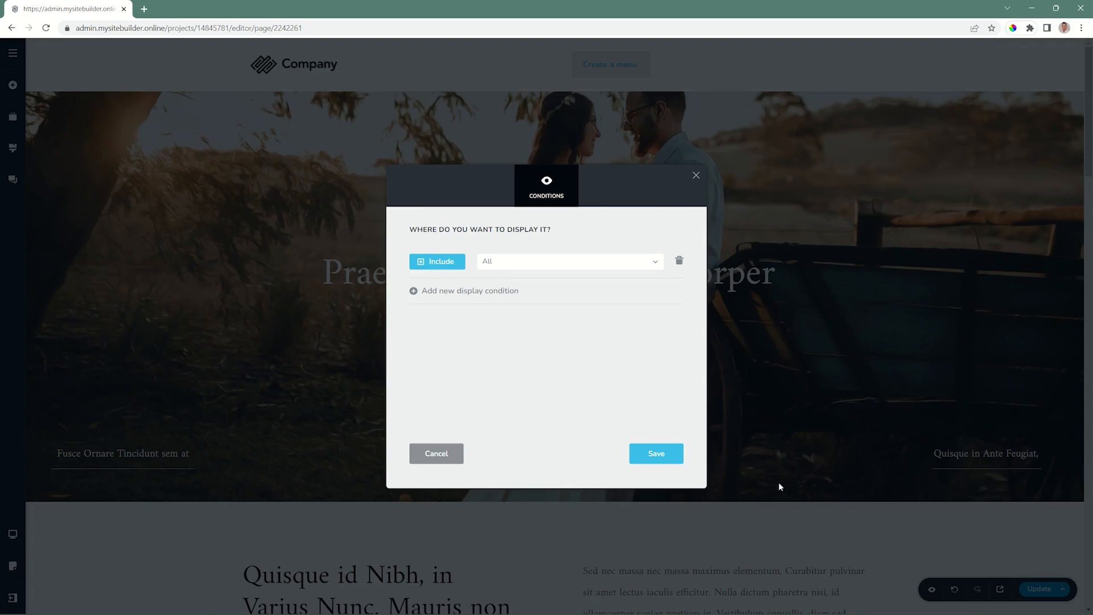
click(649, 452)
click(695, 174)
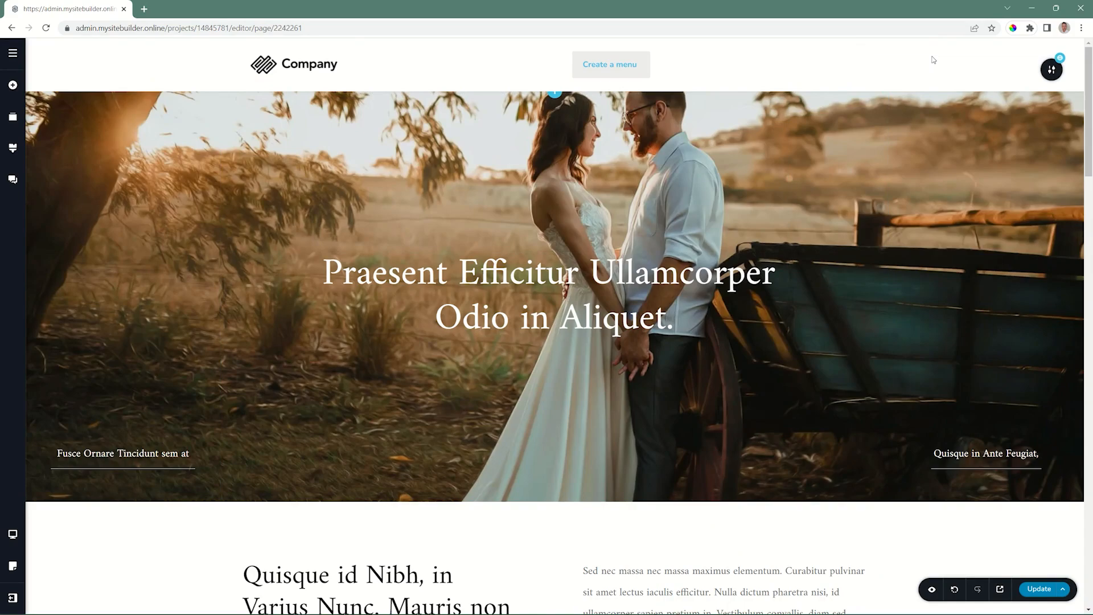
Step: Give the header block a solid black #000000 background overlay
click(1053, 71)
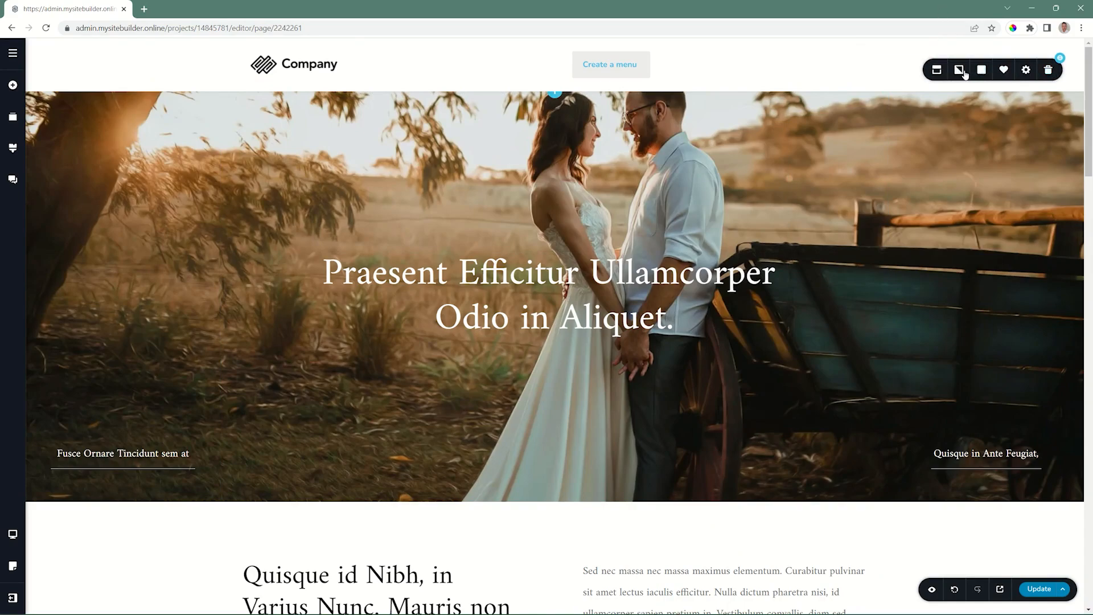
click(962, 71)
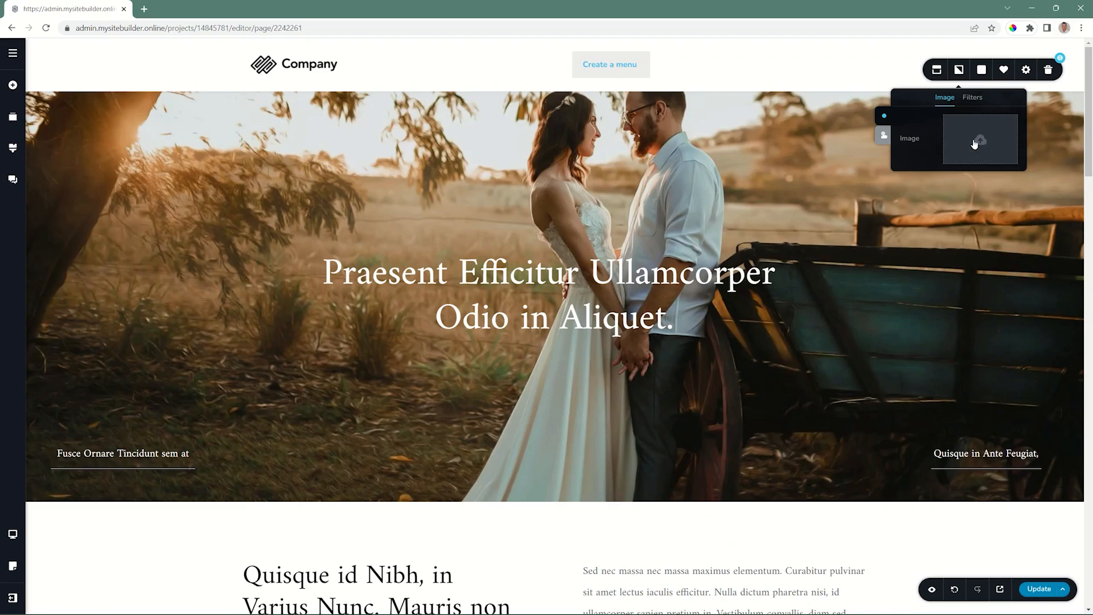
click(981, 70)
click(944, 206)
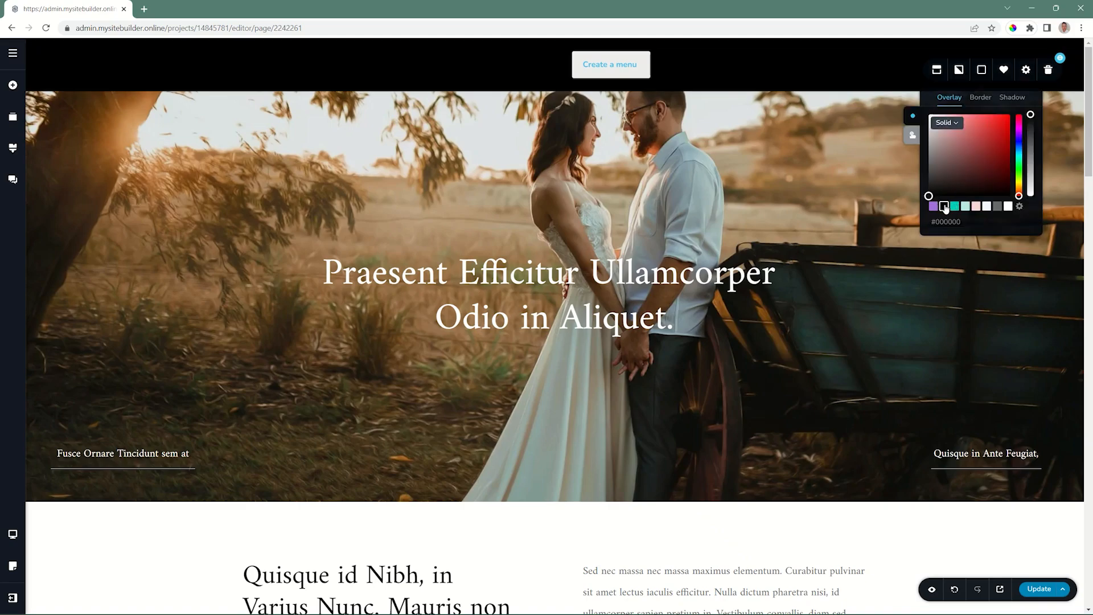
Step: Add an off-white border around the header block and give it a dark grey outset shadow
click(985, 100)
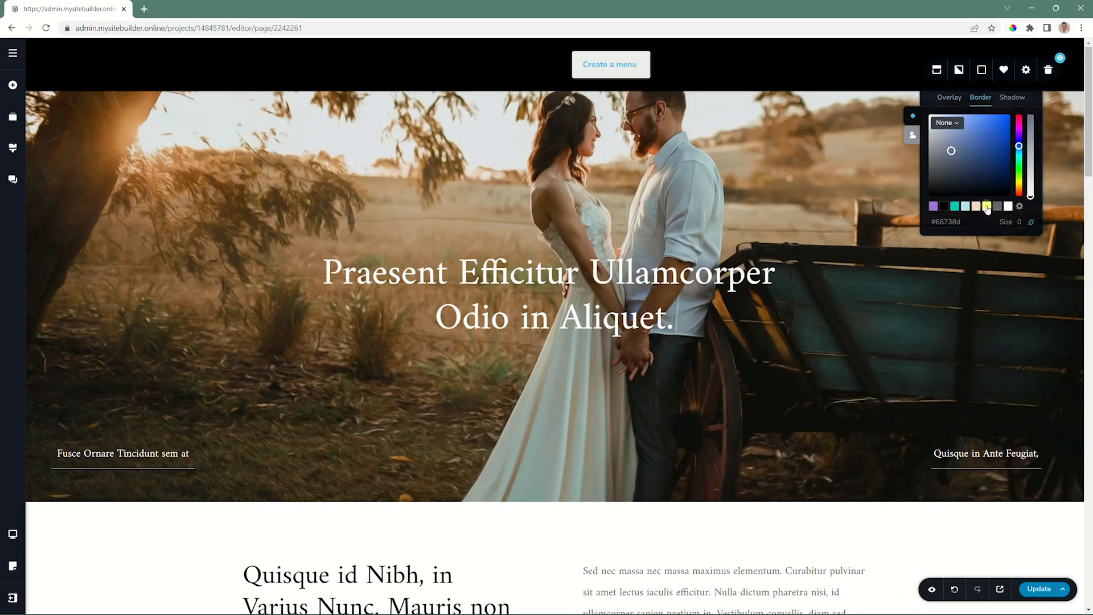
click(987, 206)
click(1011, 97)
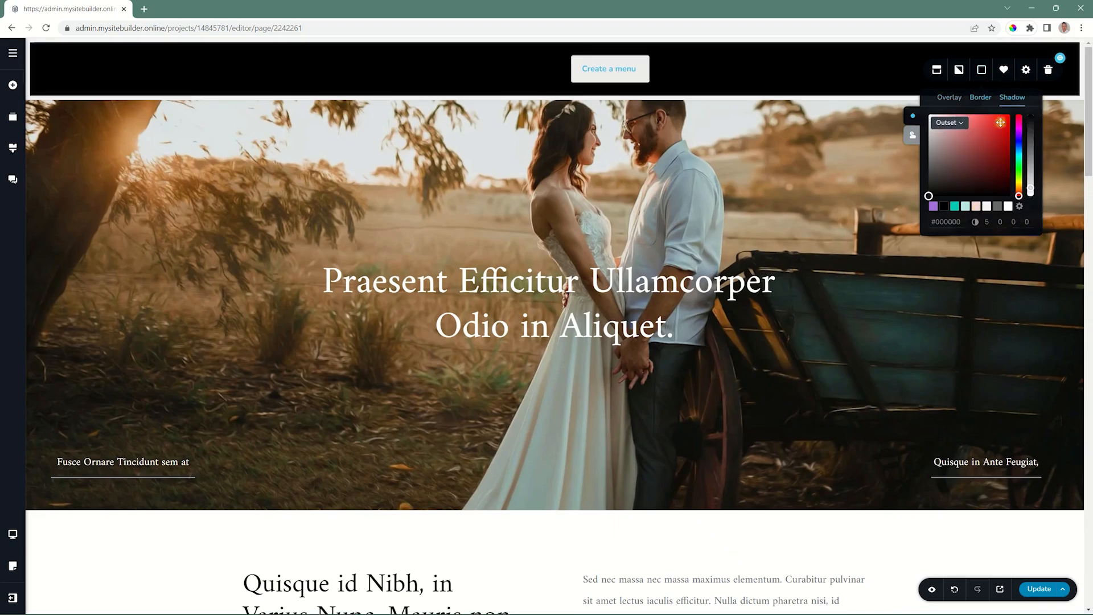
click(998, 206)
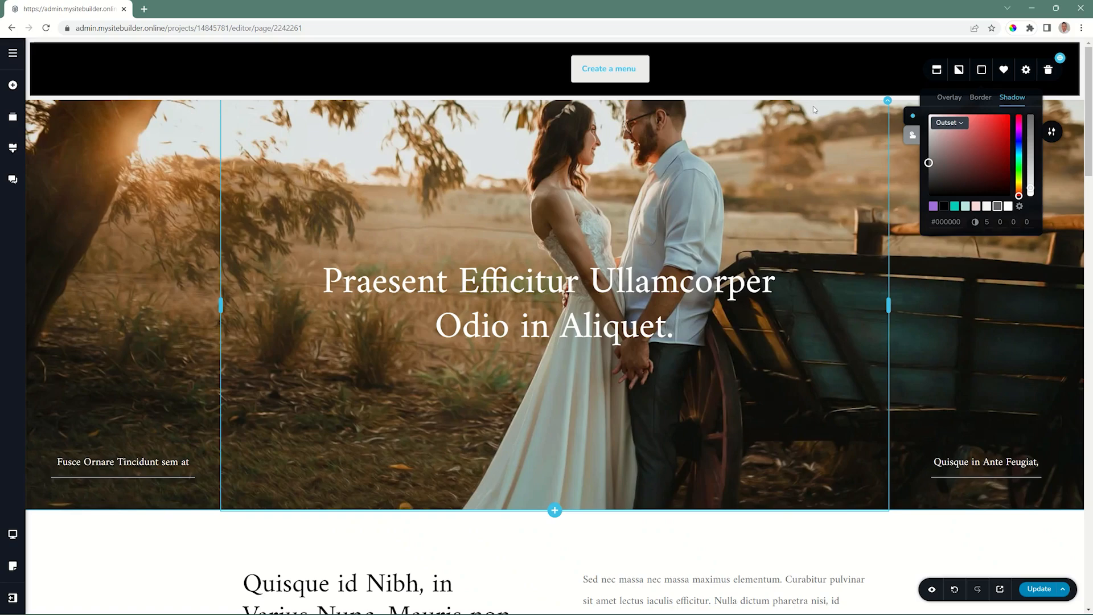
Step: Examine the header block's basic styling options for padding, margin, corners and dividers
click(1027, 70)
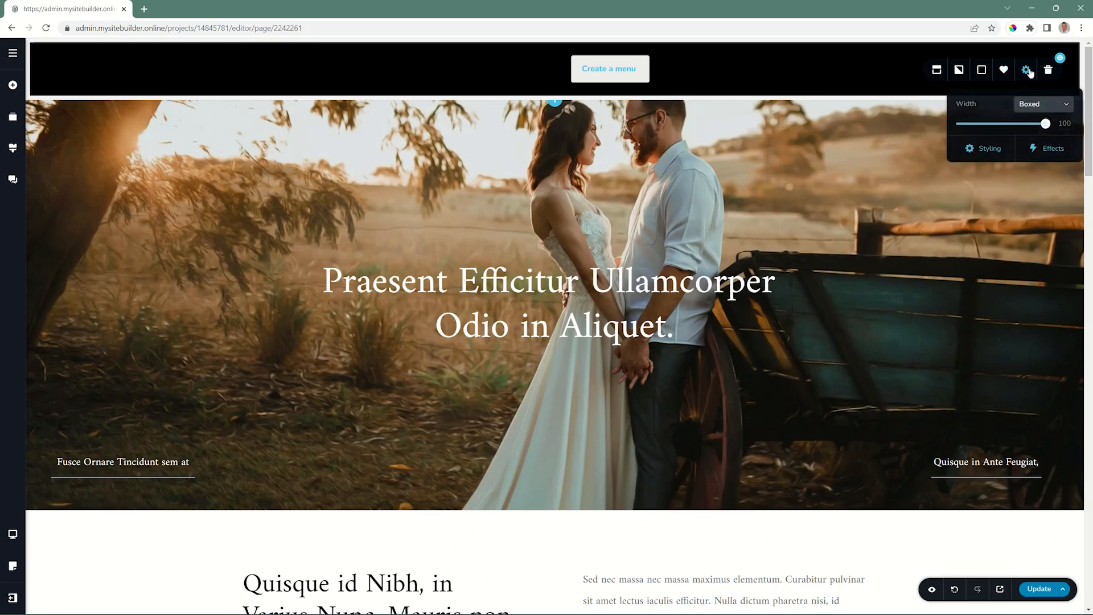
click(991, 148)
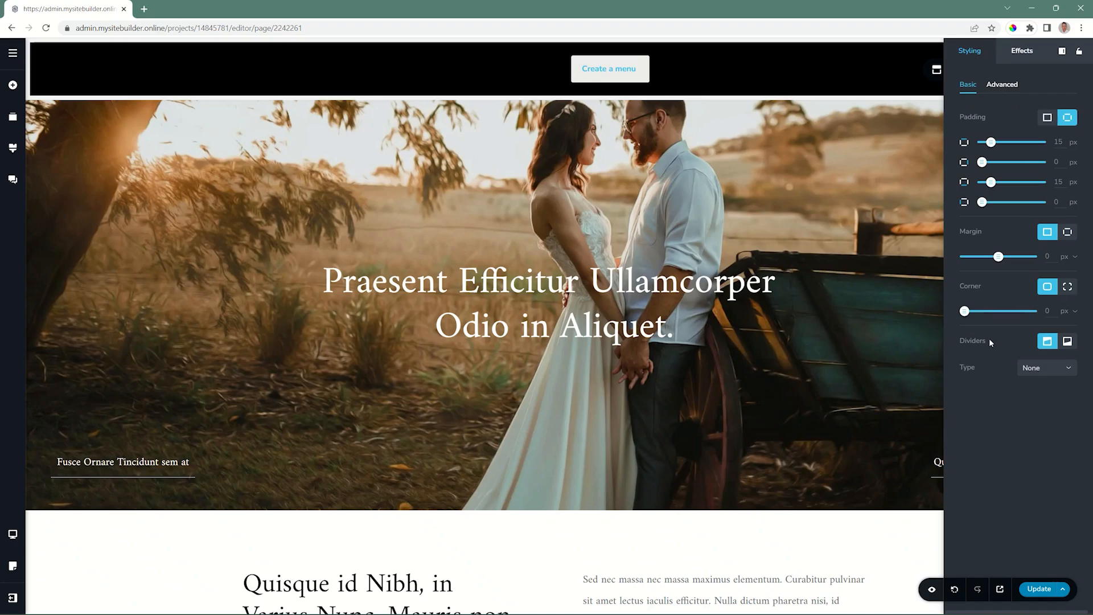
click(901, 134)
Step: Set the global header block's type to Sticky
click(1053, 71)
click(944, 69)
click(962, 105)
click(960, 155)
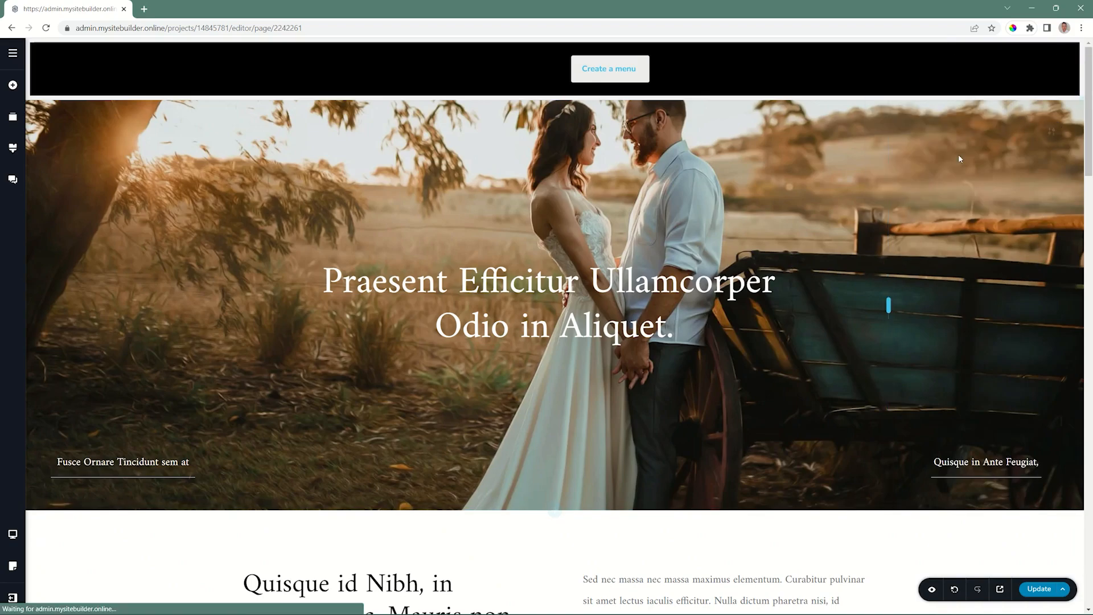
Step: Give the sticky header shown on scroll a semi-transparent solid black background overlay
scroll(961, 154, down, 5)
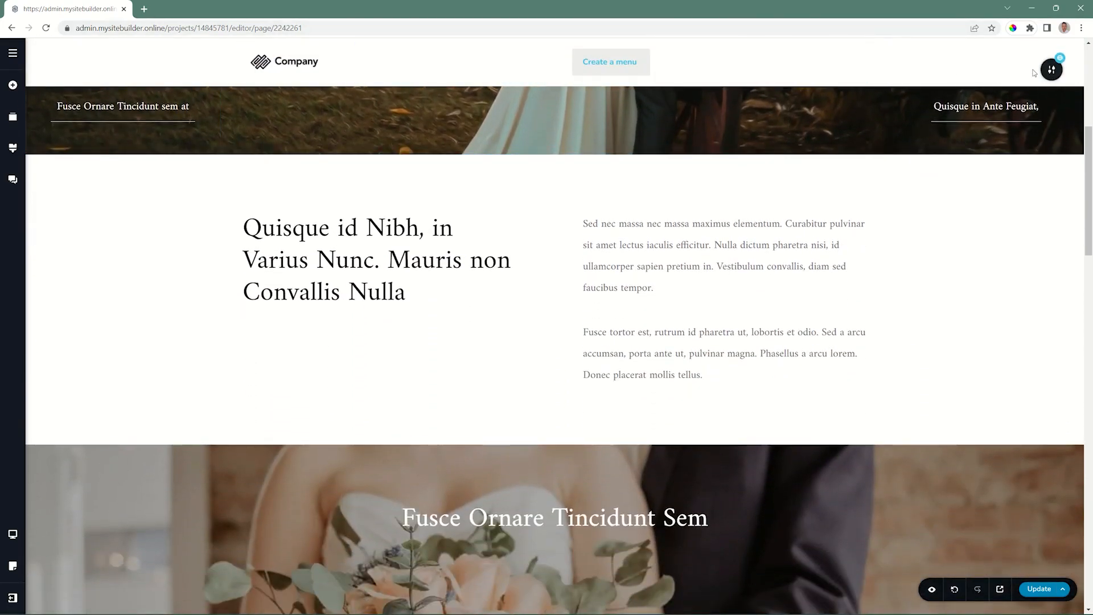
mouse_move(1052, 70)
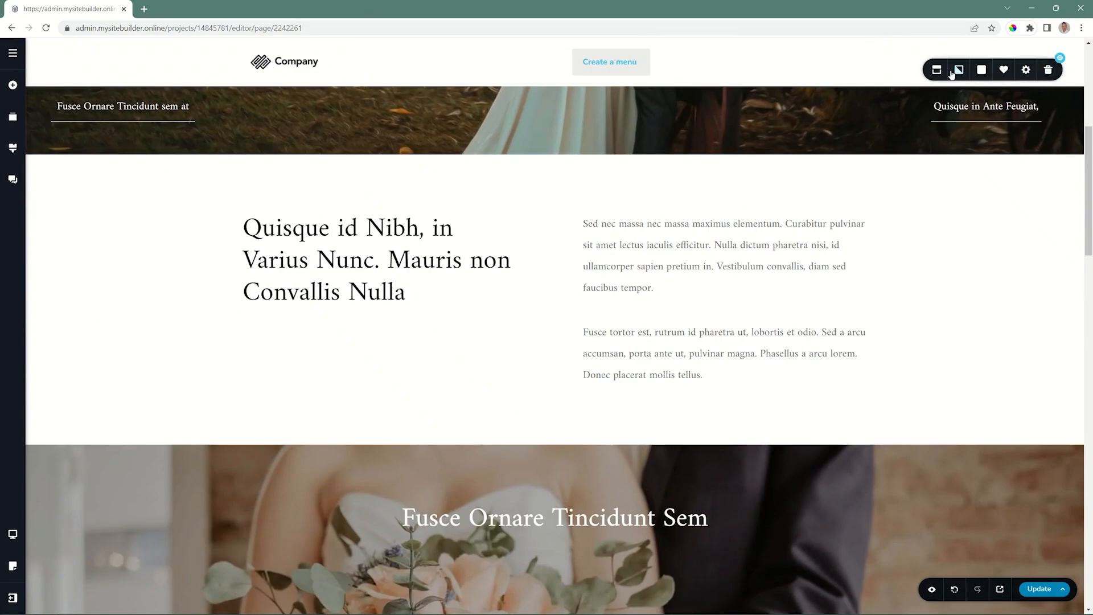
click(982, 69)
drag(1030, 116, 1031, 147)
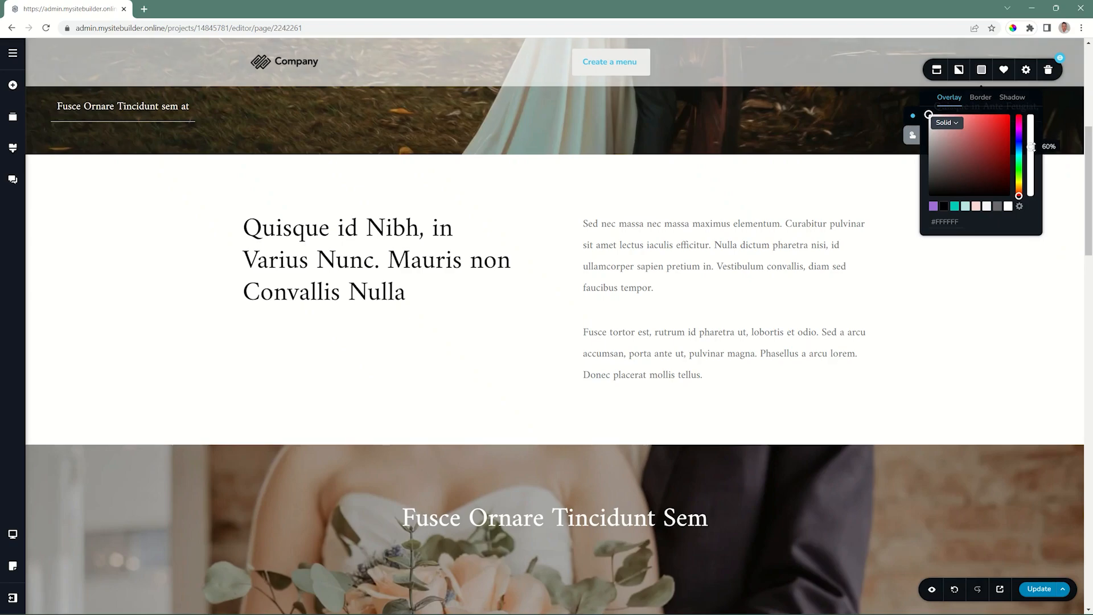
click(944, 208)
drag(1030, 147, 1030, 163)
Step: Open the image settings of the company logo in the sticky header for inspection
click(298, 65)
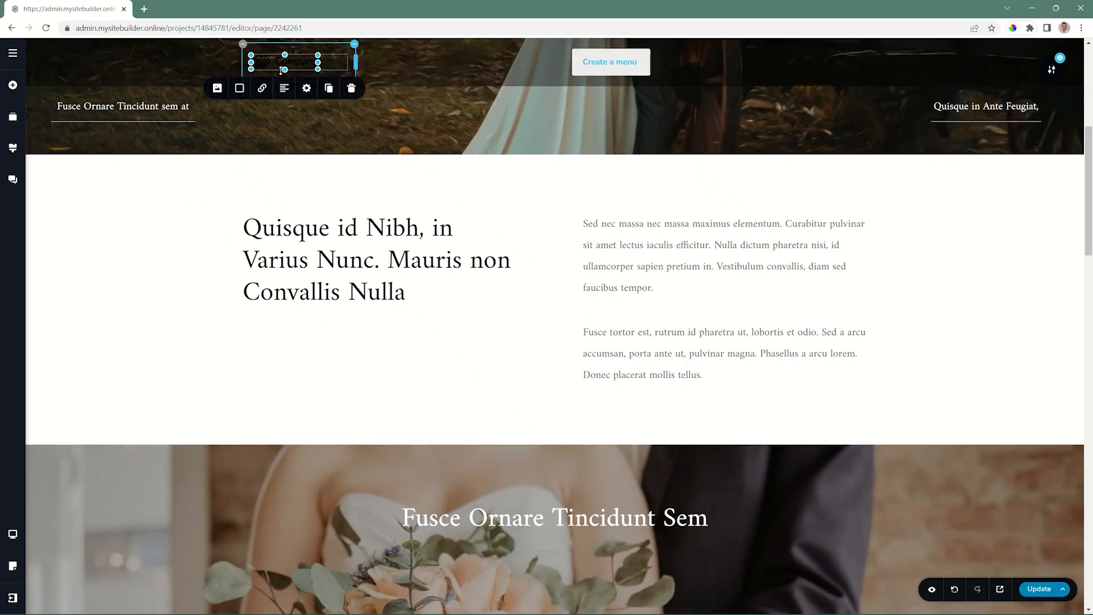
click(217, 88)
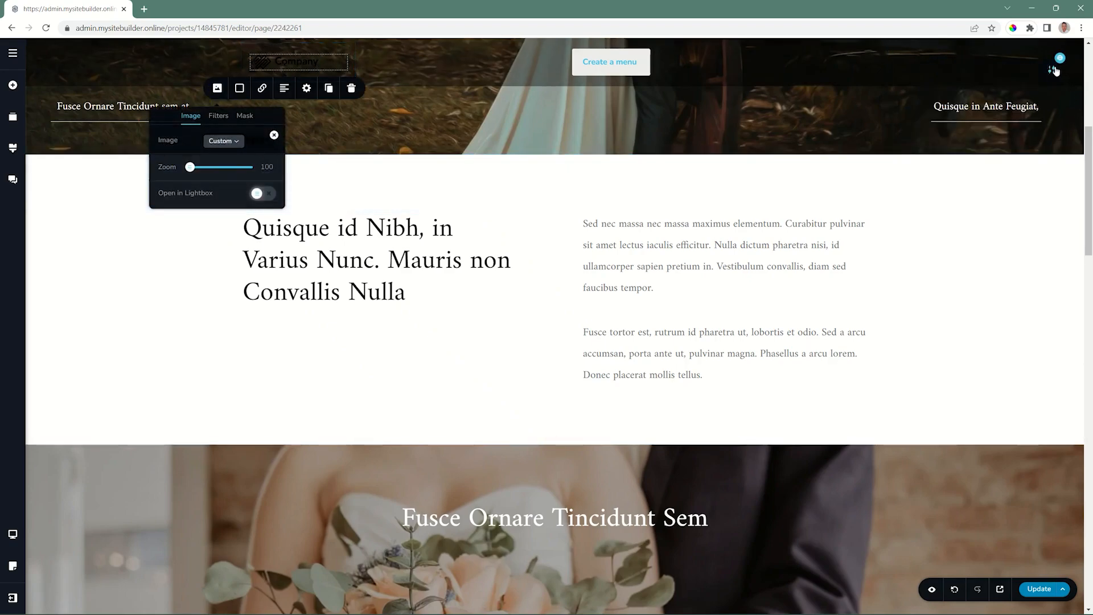
click(1053, 69)
Step: Add the light Kit #2 footer block with a centred menu above social icons below the Image Gallery
drag(1090, 145, 1091, 525)
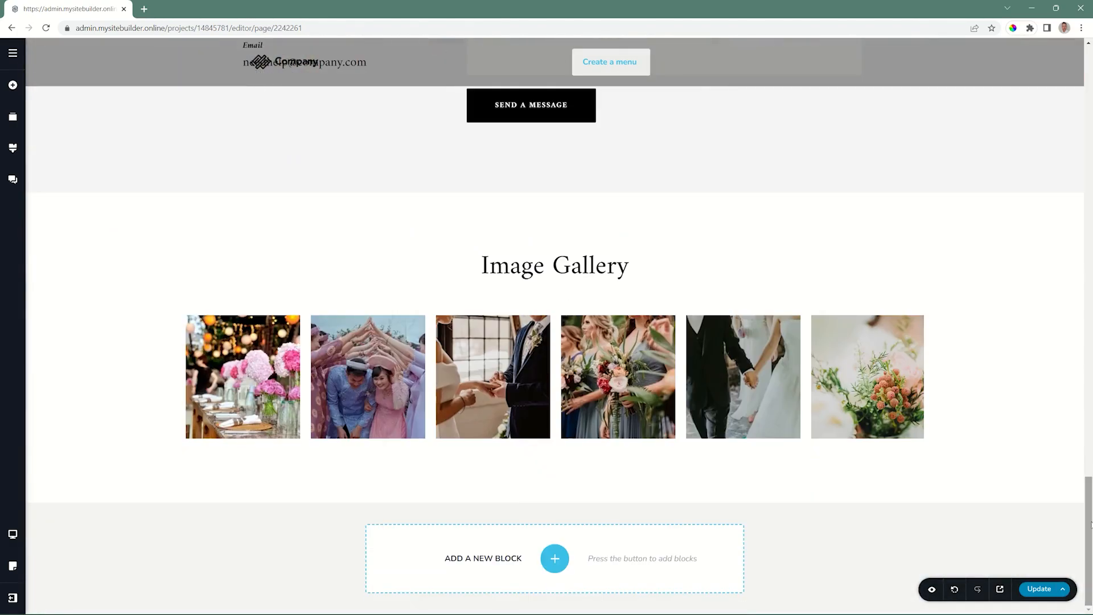
mouse_move(934, 451)
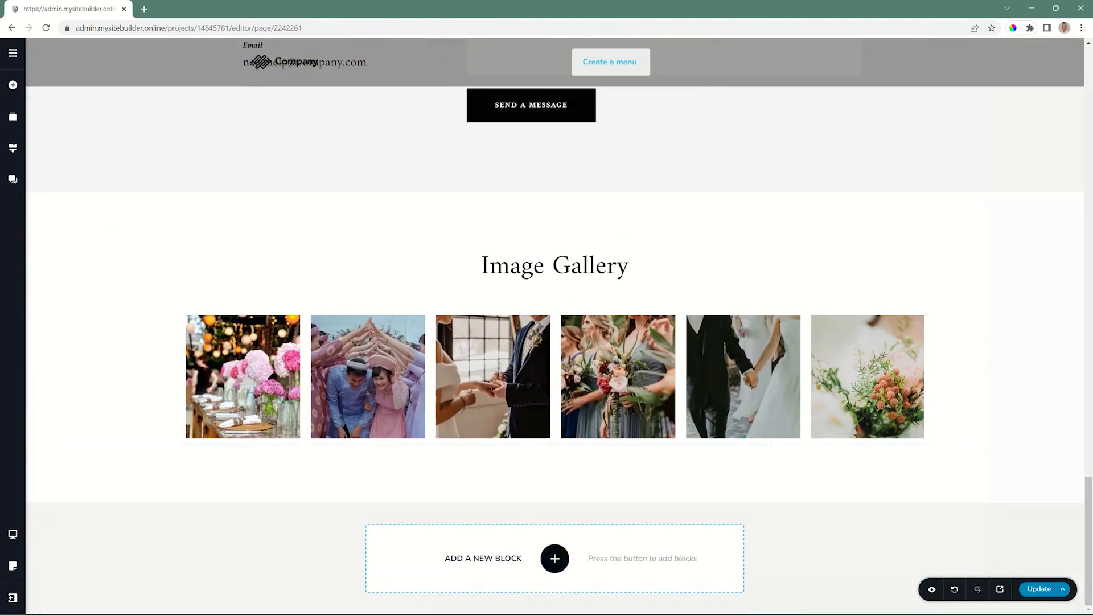
click(554, 558)
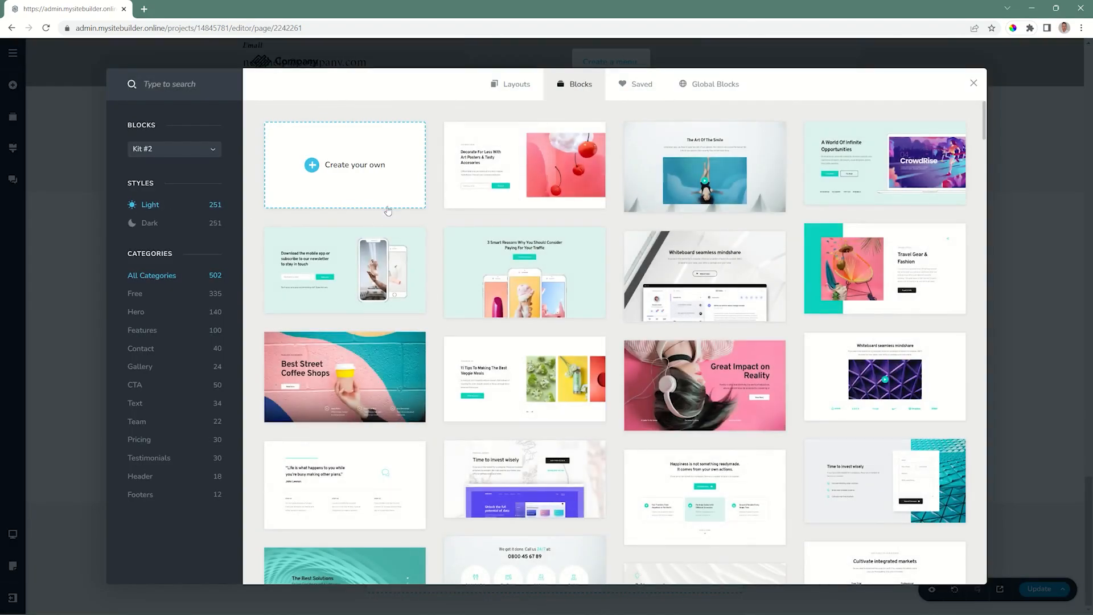
click(145, 496)
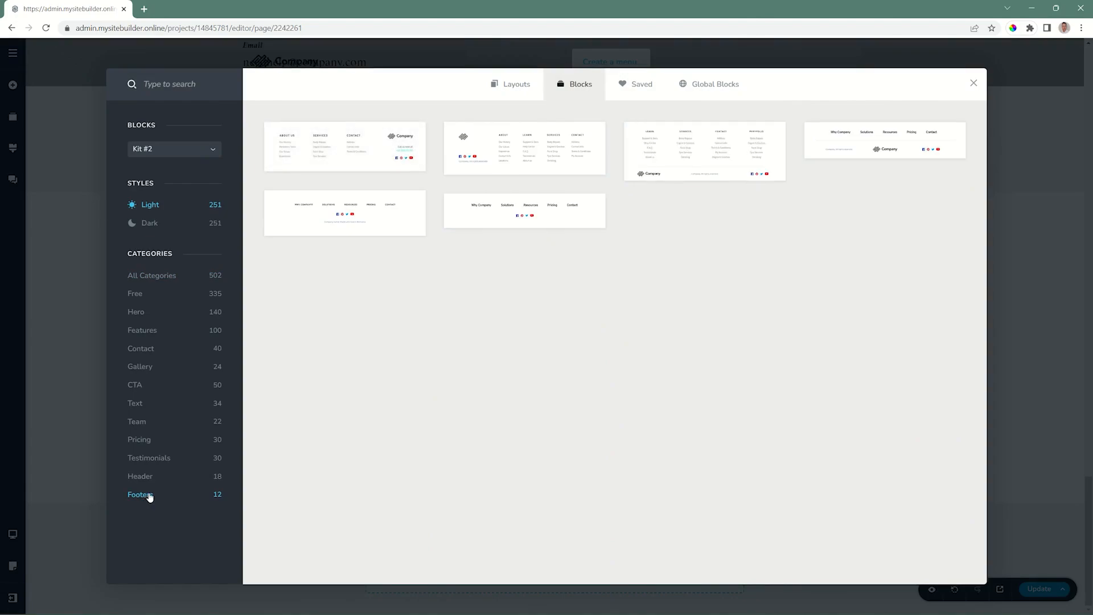
click(501, 216)
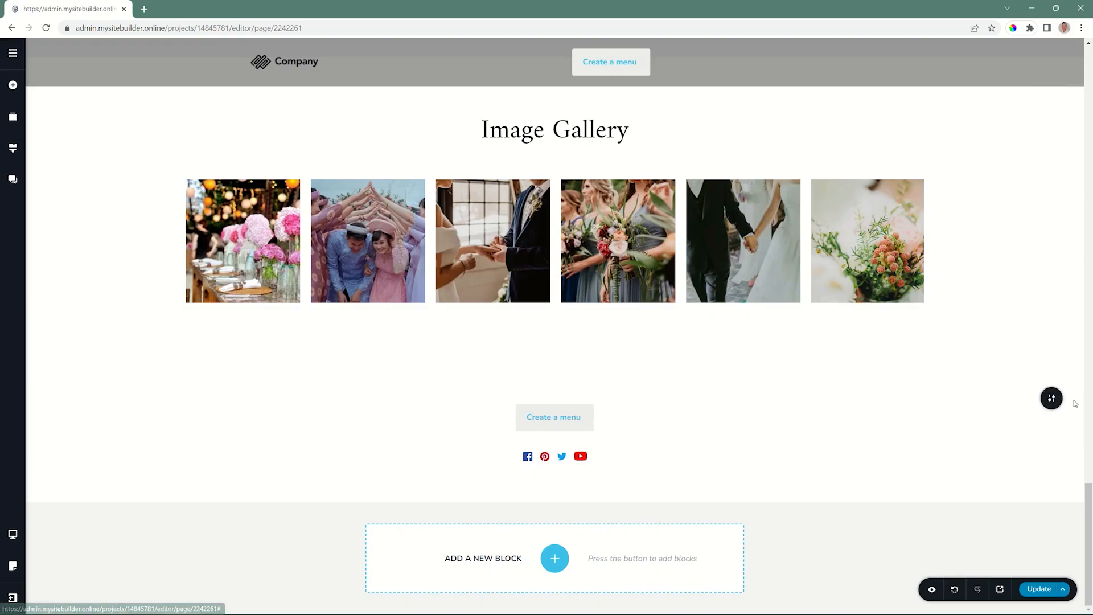
Step: Make the new footer block global and configure the display condition that determines which pages include it
mouse_move(1049, 395)
click(914, 398)
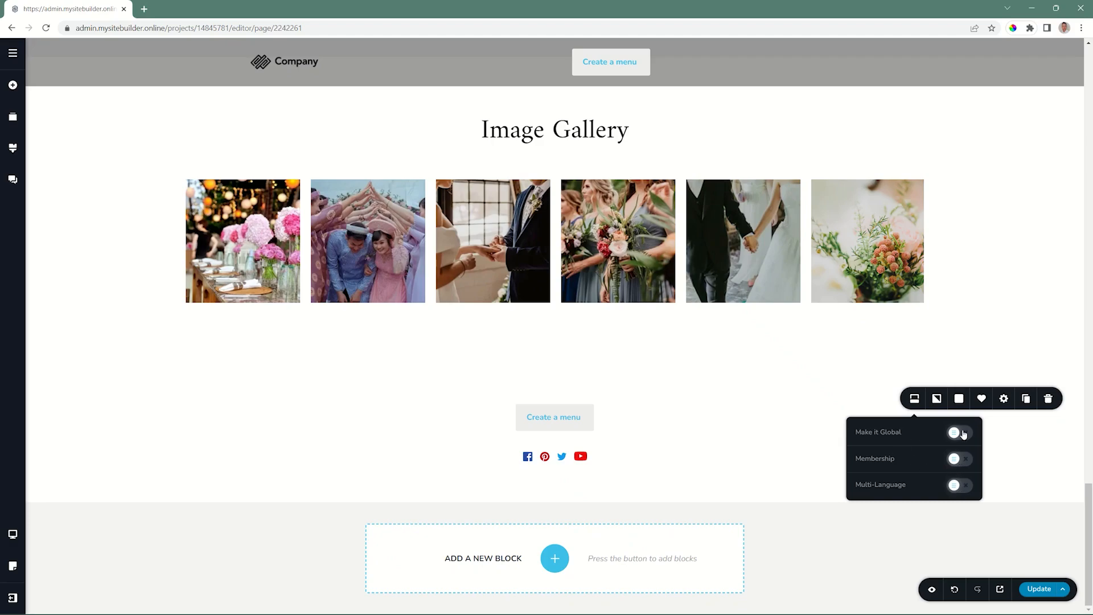
click(961, 433)
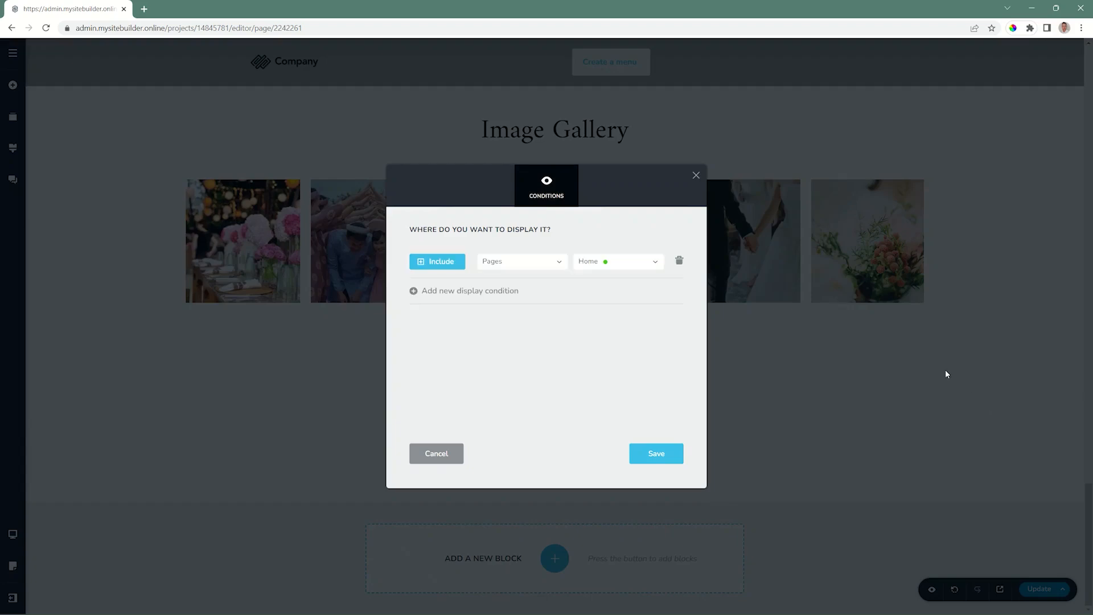
click(519, 261)
click(504, 277)
click(605, 270)
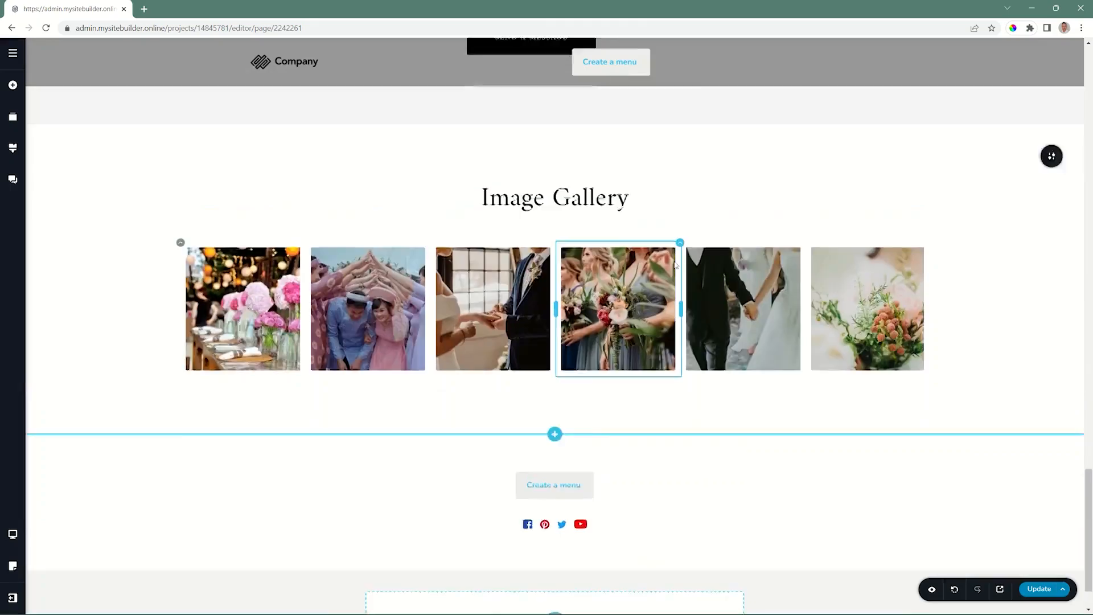
scroll(675, 265, up, 15)
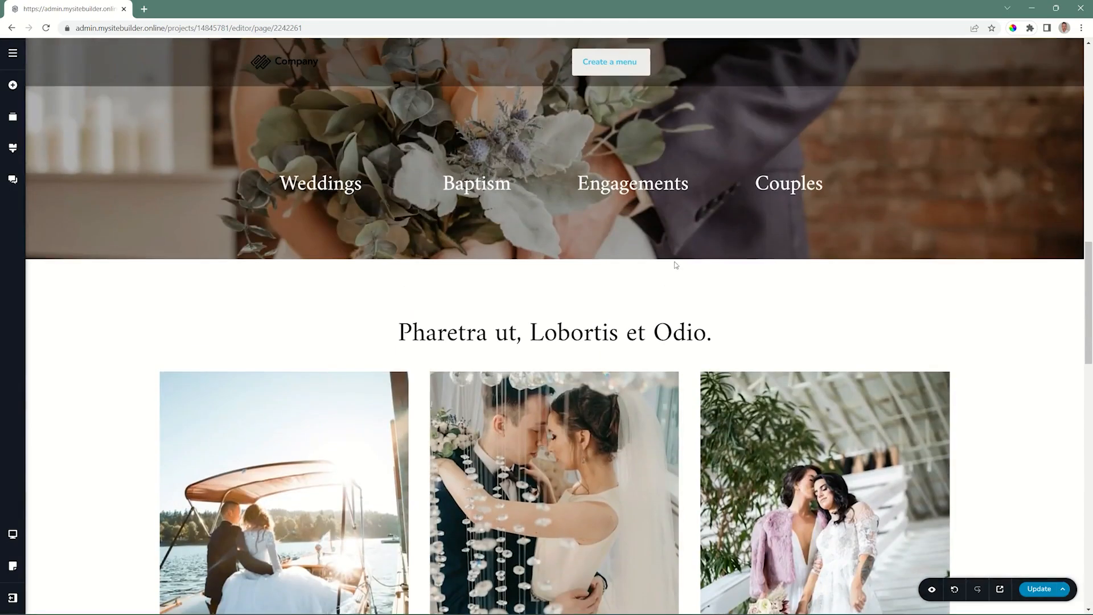
scroll(676, 264, up, 10)
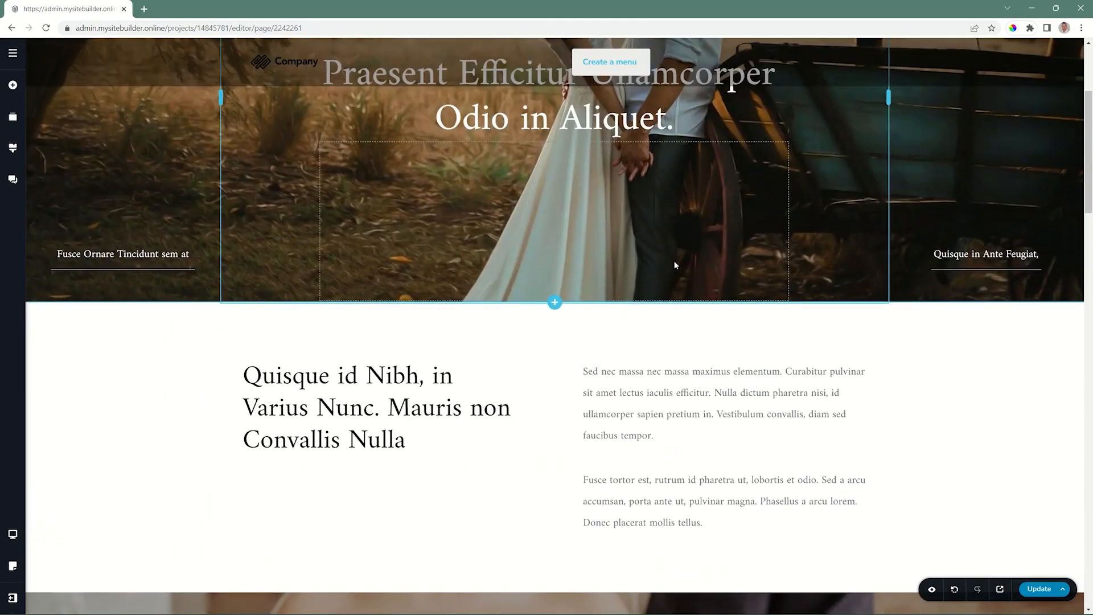